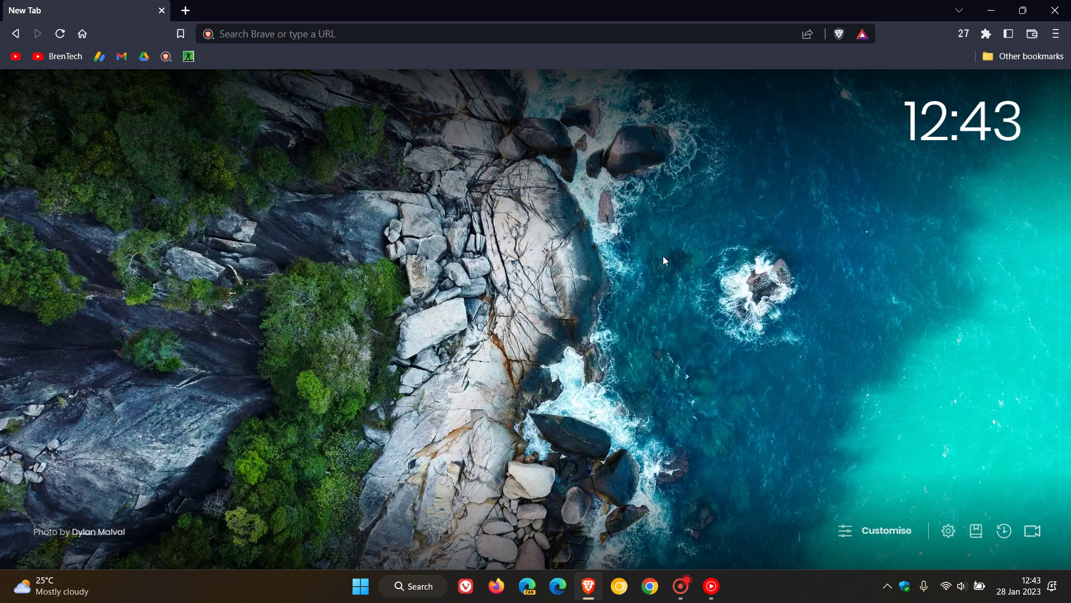
Glance at the main menu, then load brave://flags from the address bar.
click(1057, 33)
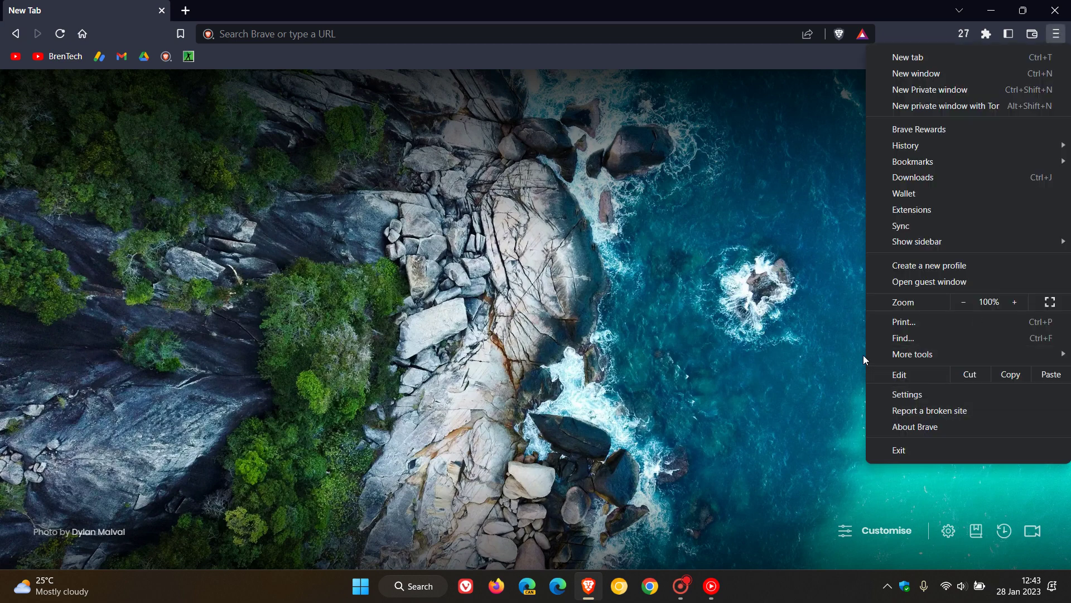
click(629, 331)
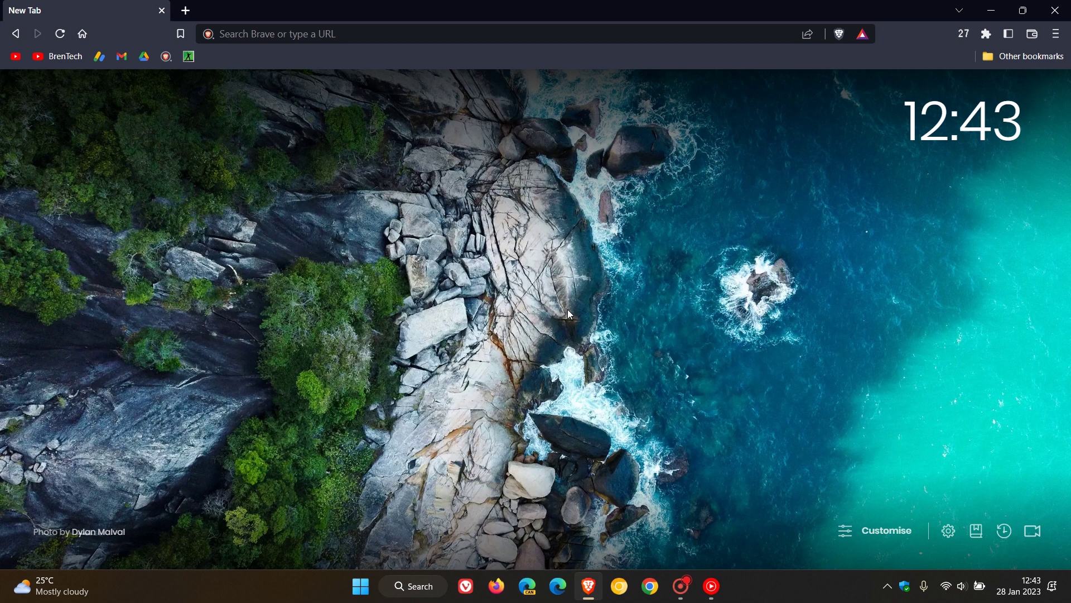
click(320, 35)
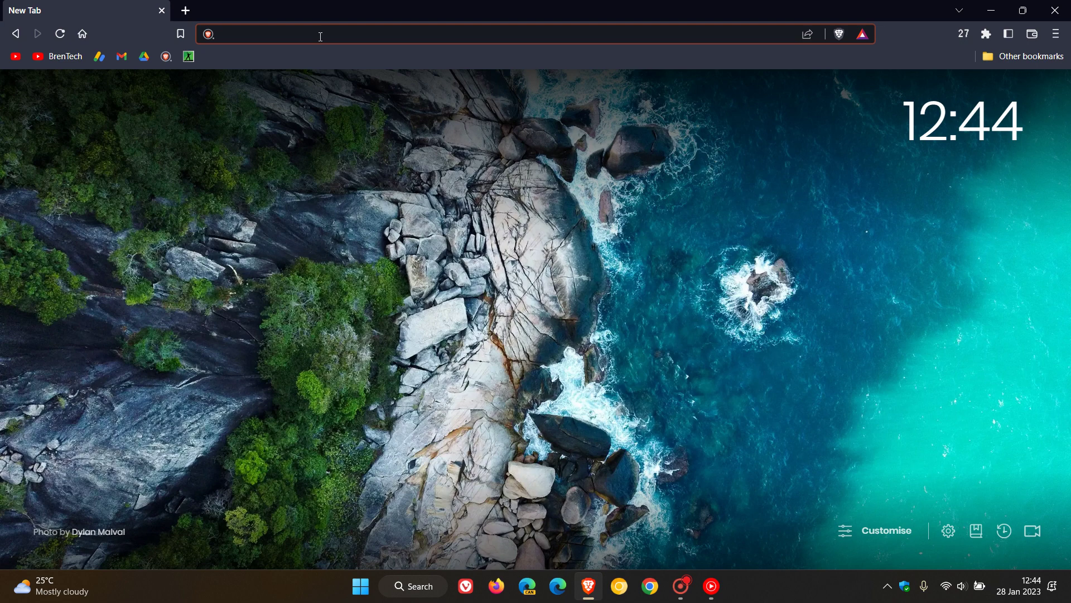
text(bf)
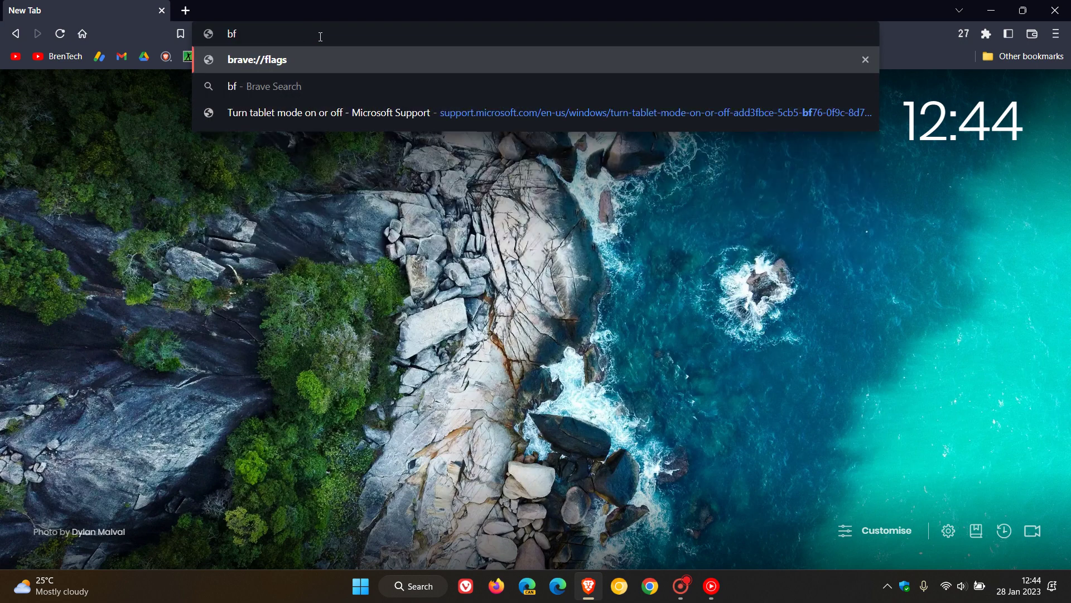
key(Return)
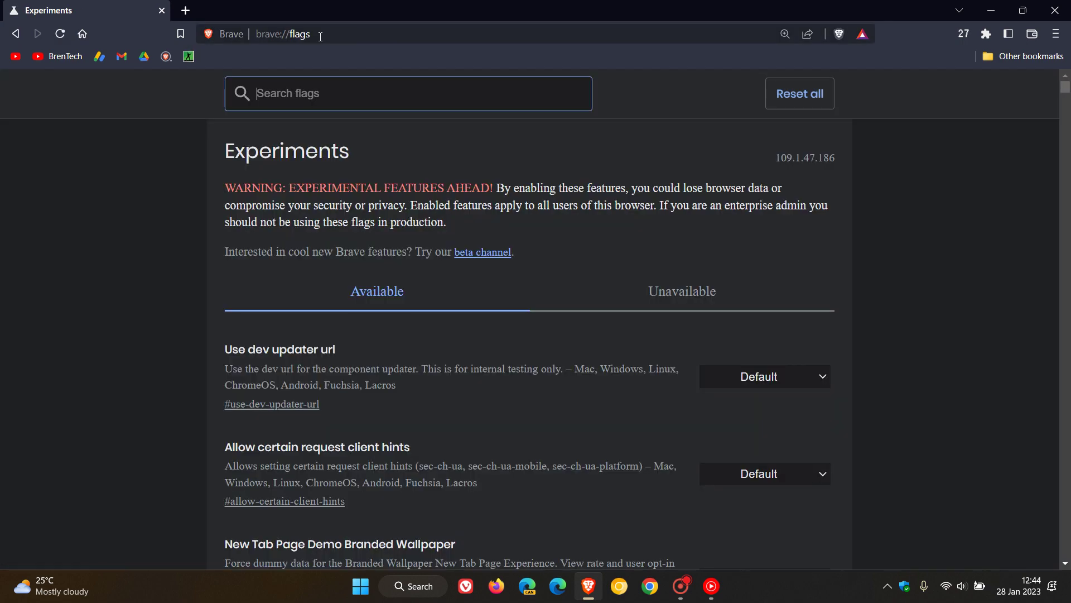
text(qui)
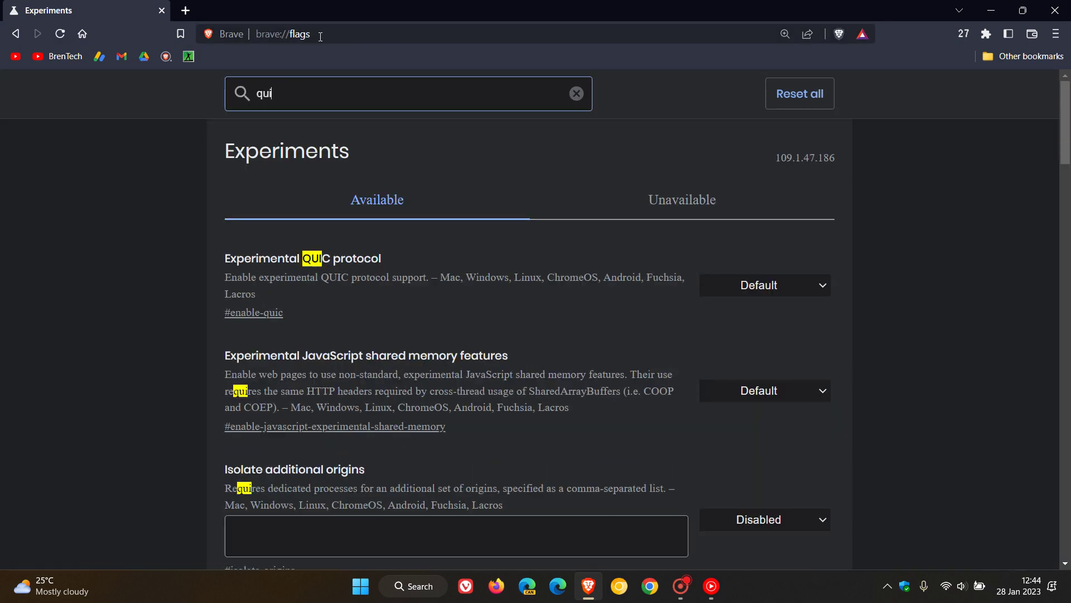
text(ck)
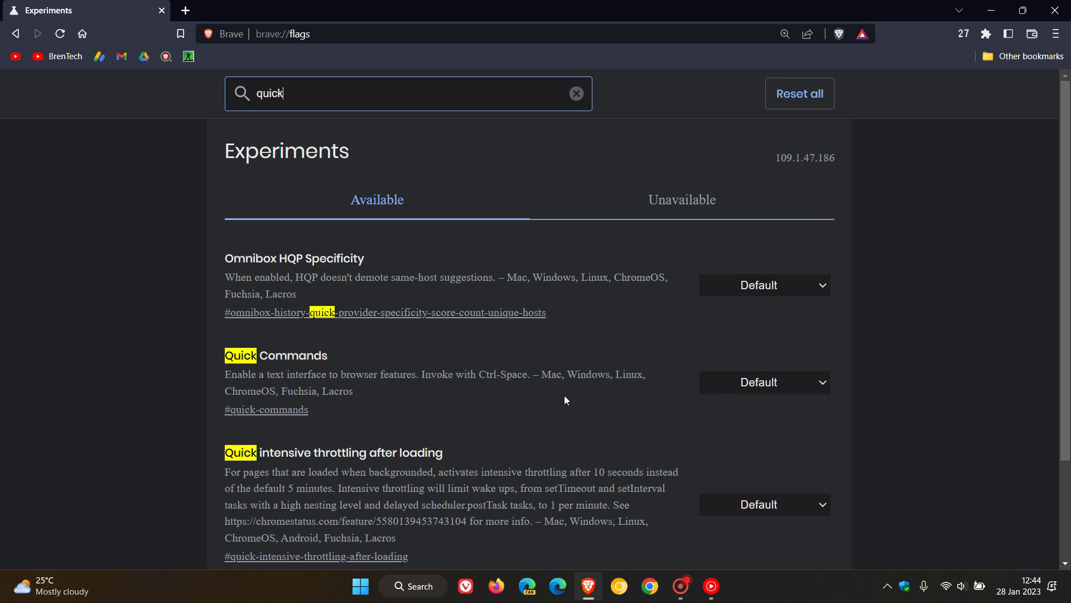
Set the Quick Commands flag to Enabled.
click(790, 385)
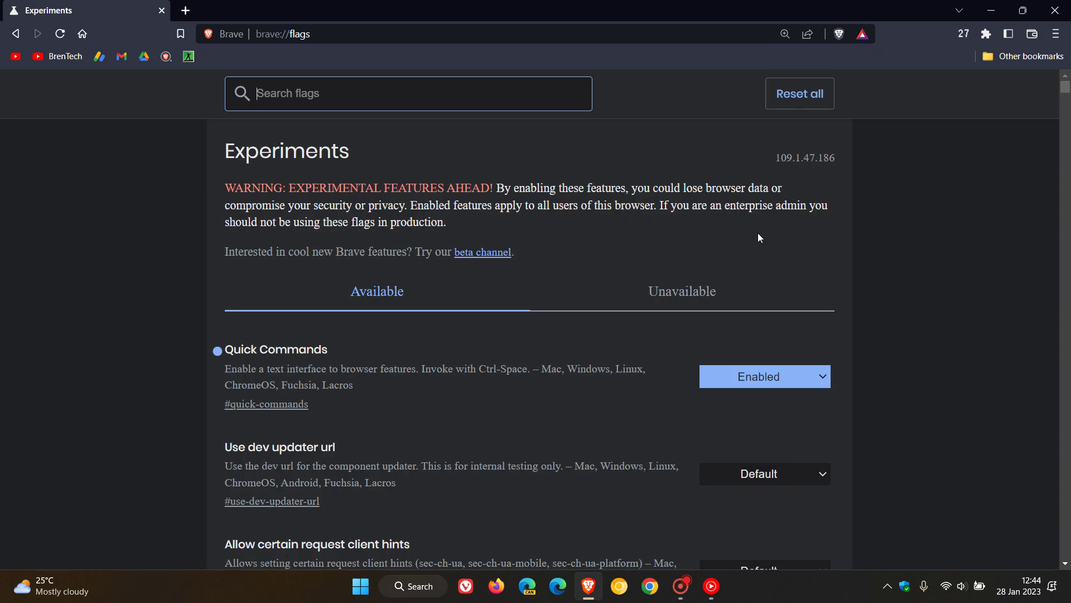
Go to the new tab page via Home and open the Quick Commands palette with Ctrl+Space.
click(84, 34)
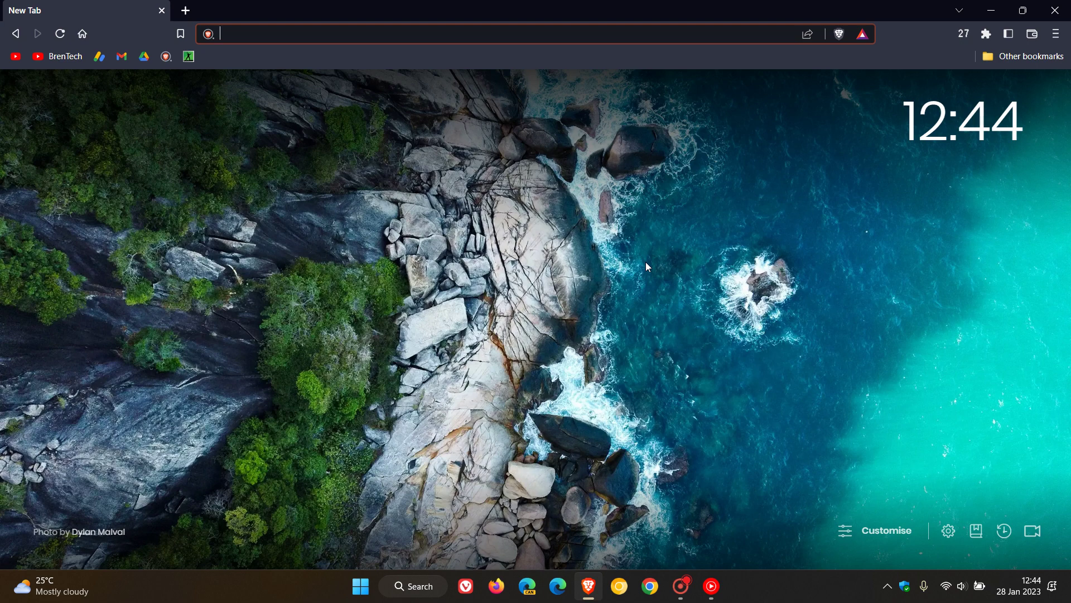
key(ctrl+space)
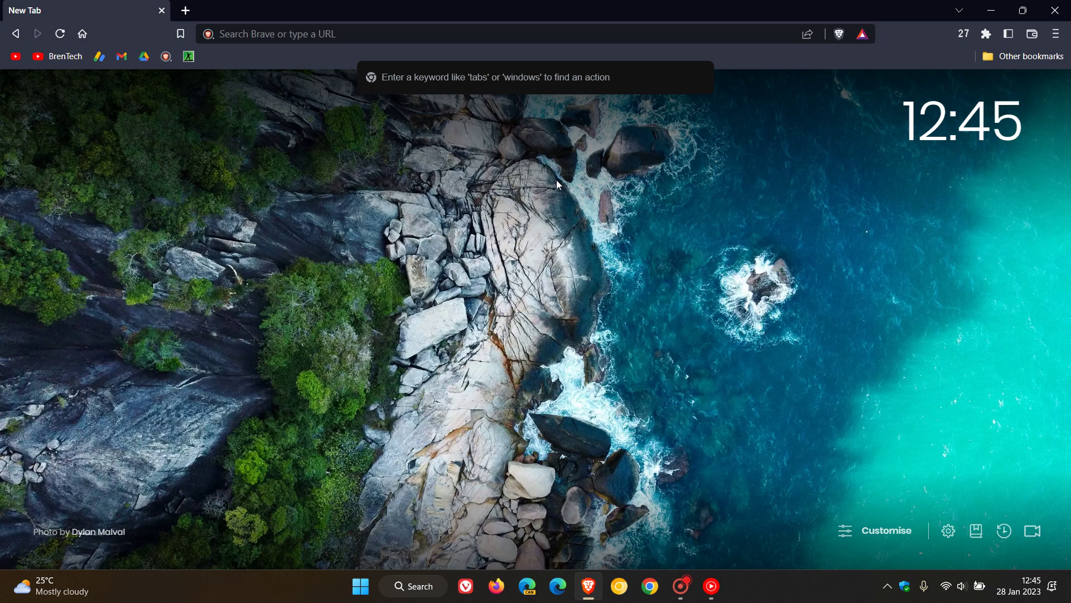
text(tab)
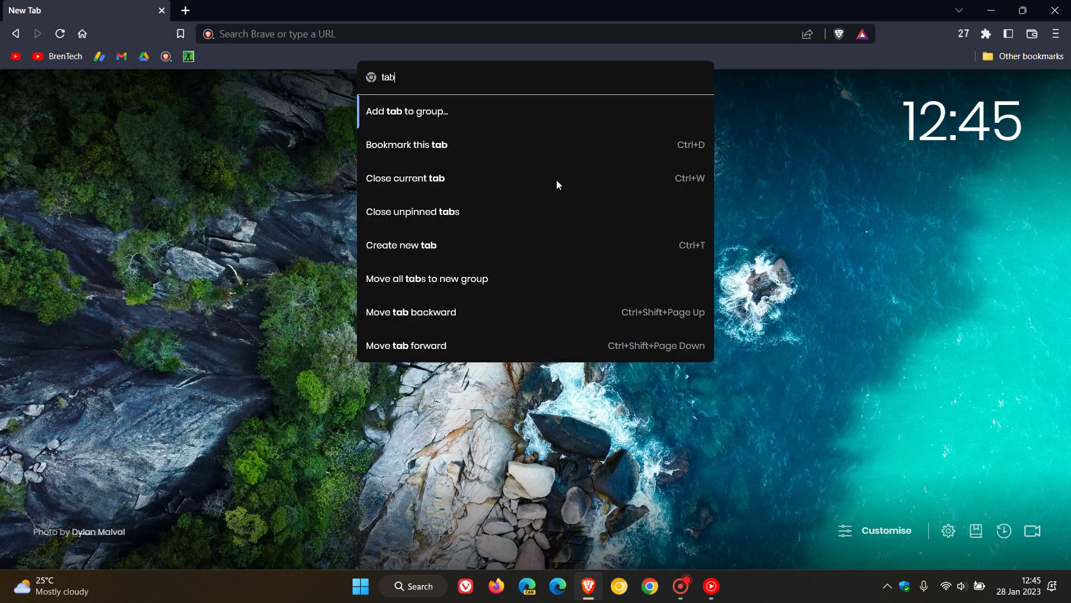
text(s)
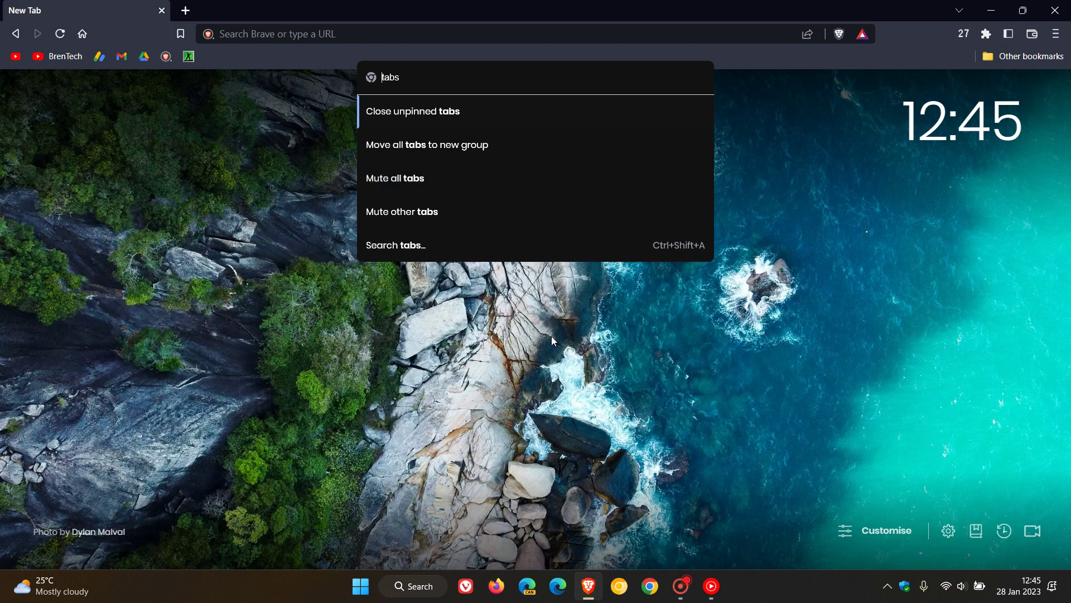
Clear the 'tabs' search from the Quick Commands palette.
key(BackSpace)
key(BackSpace)
key(BackSpace)
key(BackSpace)
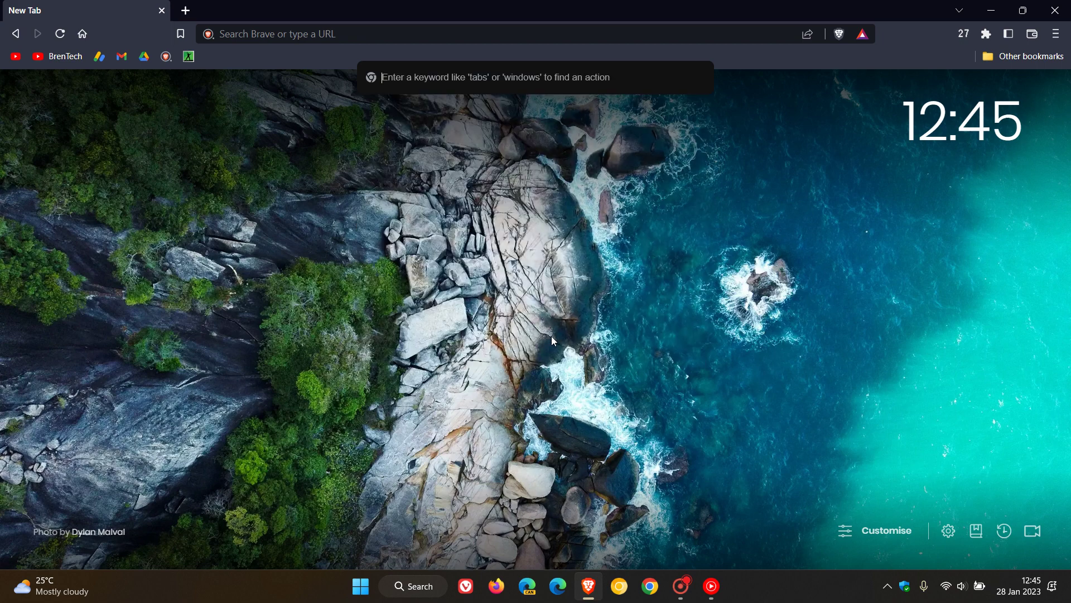
text(windows)
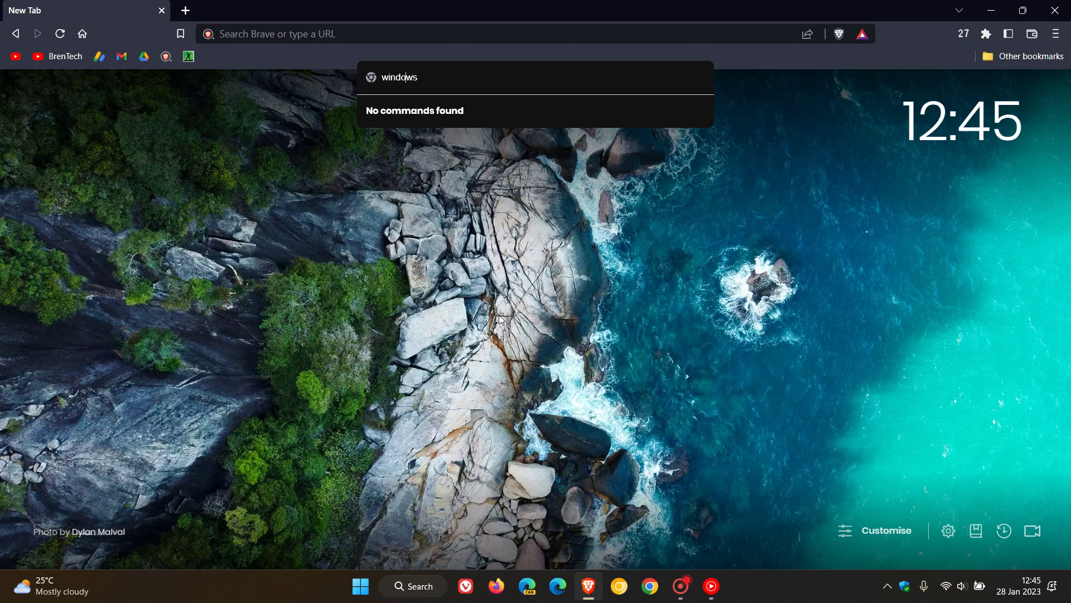
Clear the 'windows' search, list the 'bookm' bookmark commands, then dismiss the palette with Esc.
key(ctrl+a)
text(s)
key(BackSpace)
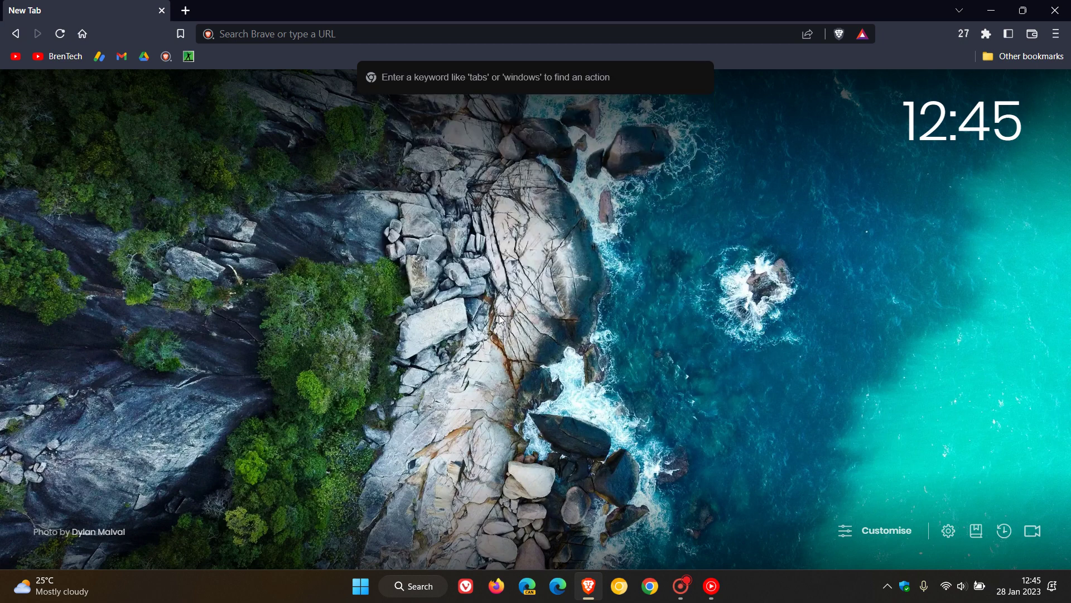
text(bookm)
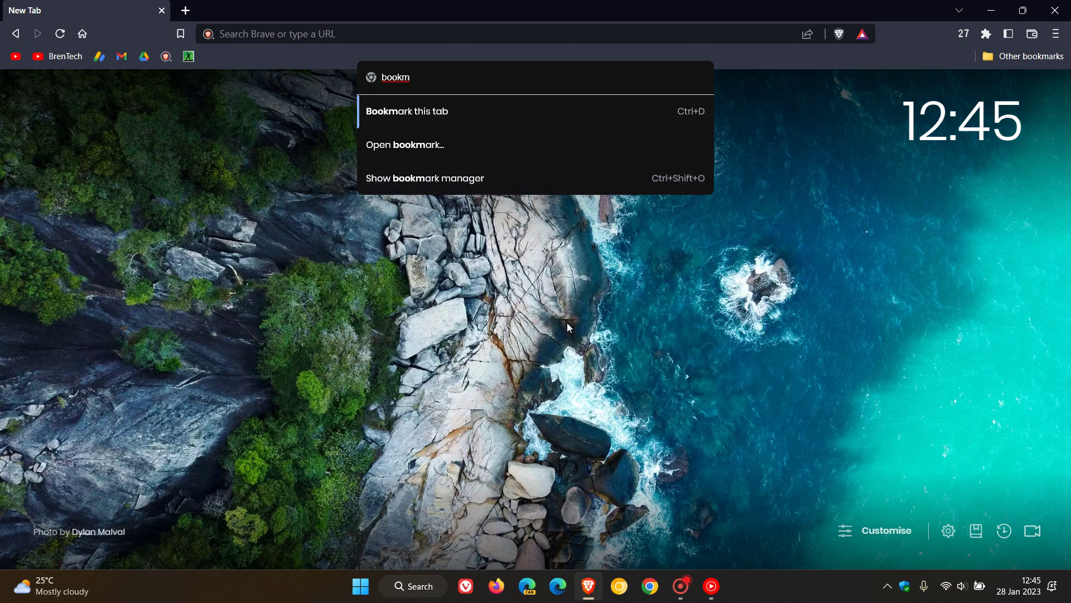
key(Escape)
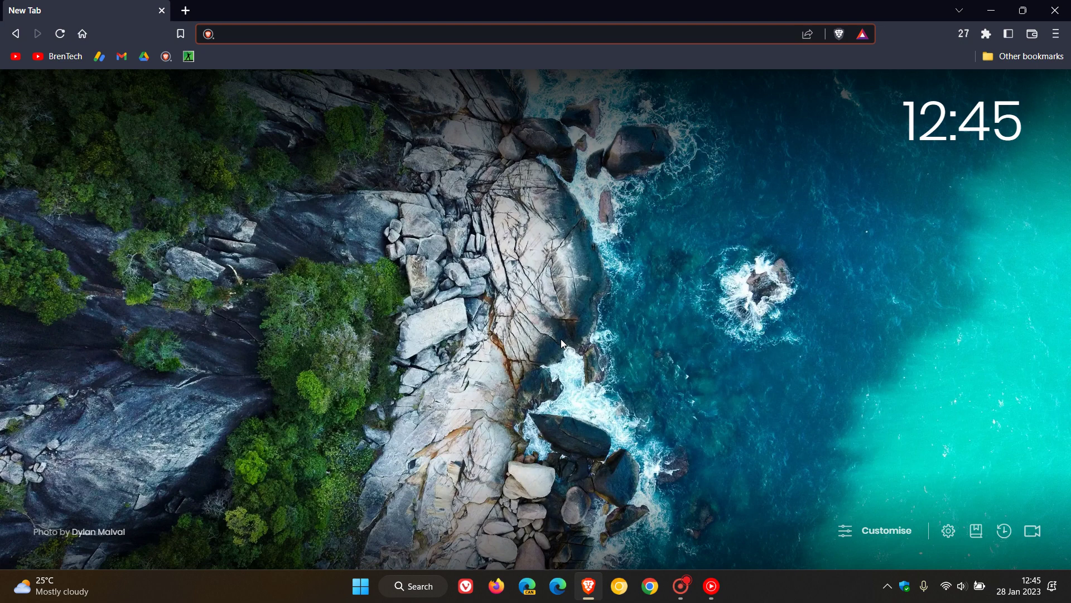
key(ctrl+space)
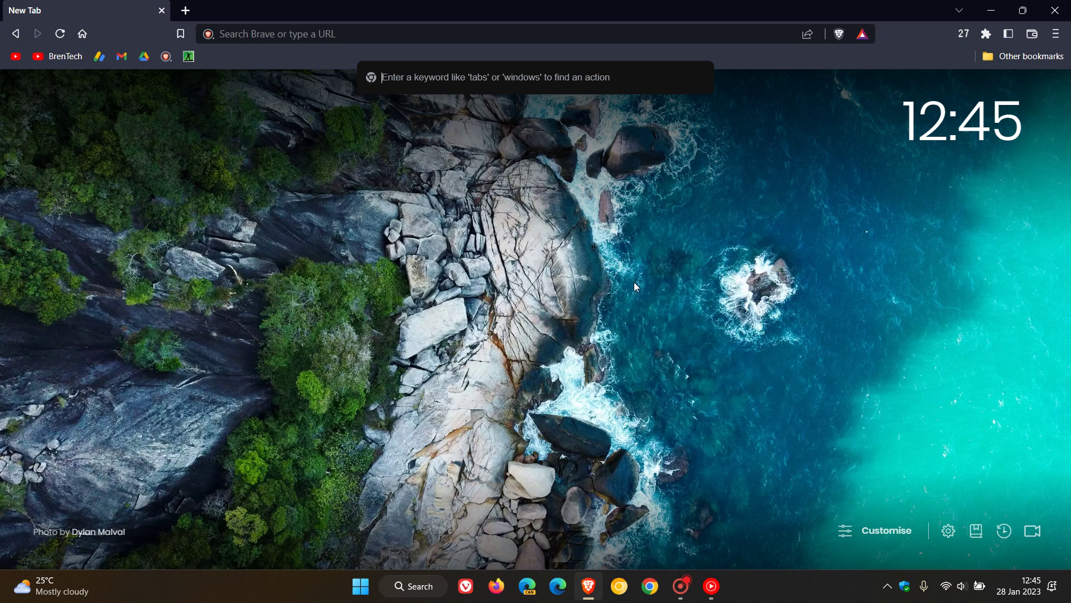
text(ta)
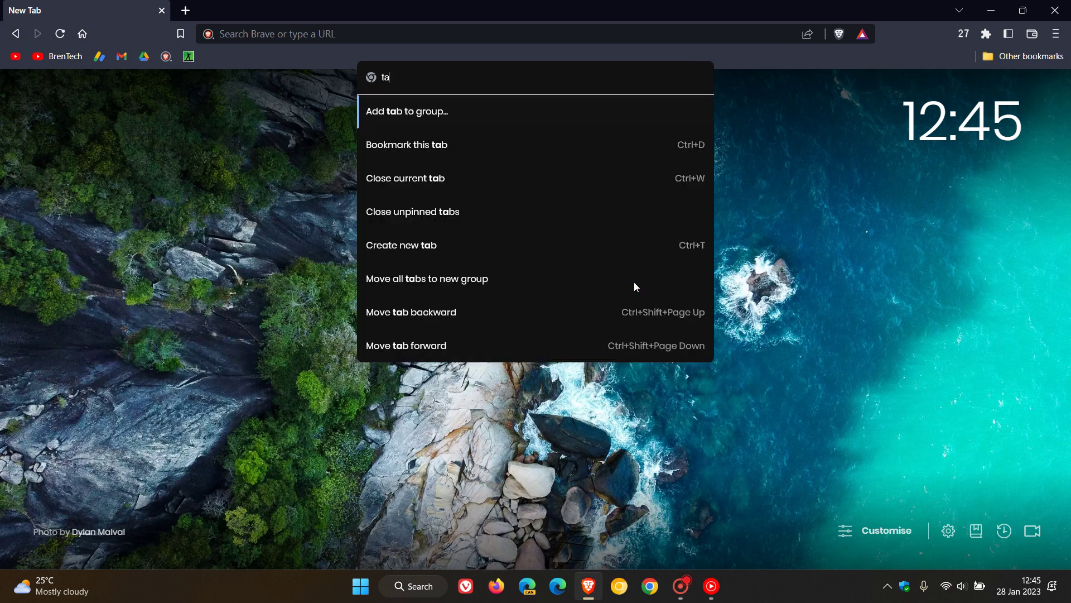
text(bs)
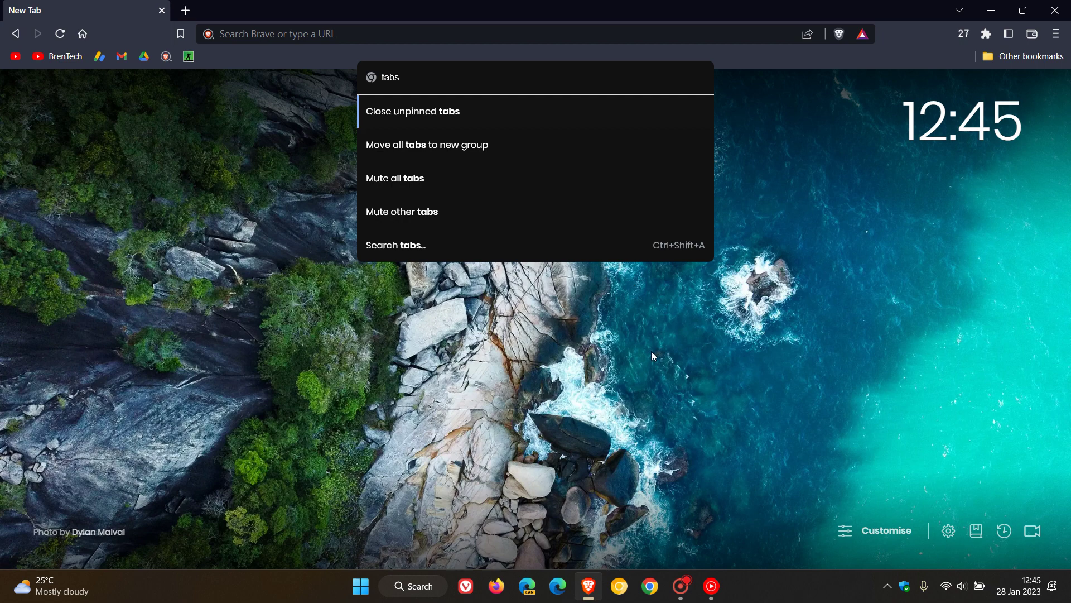
key(Escape)
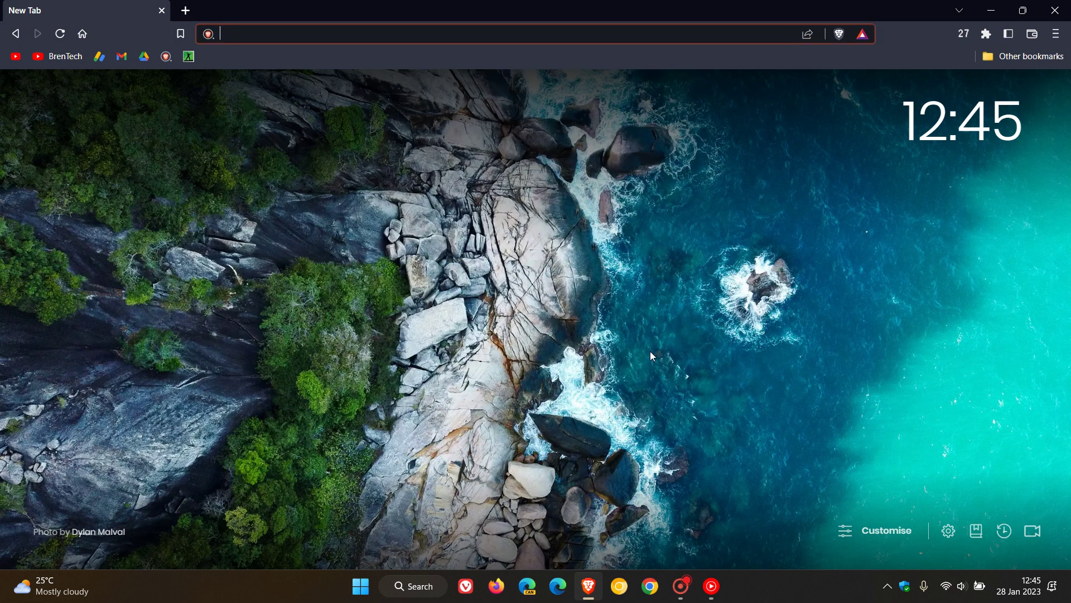